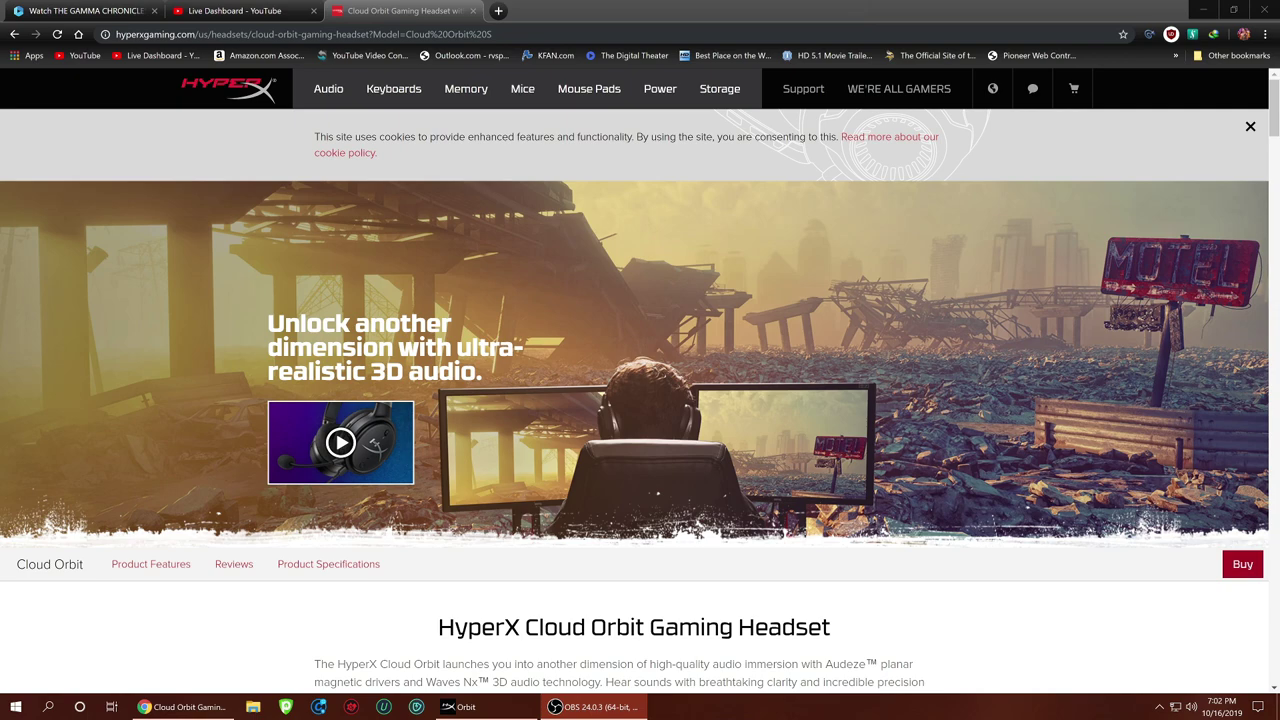
Dismiss the video download pop-up and read the Cloud Orbit headset's product description and features list
scroll(1043, 636, down, 3)
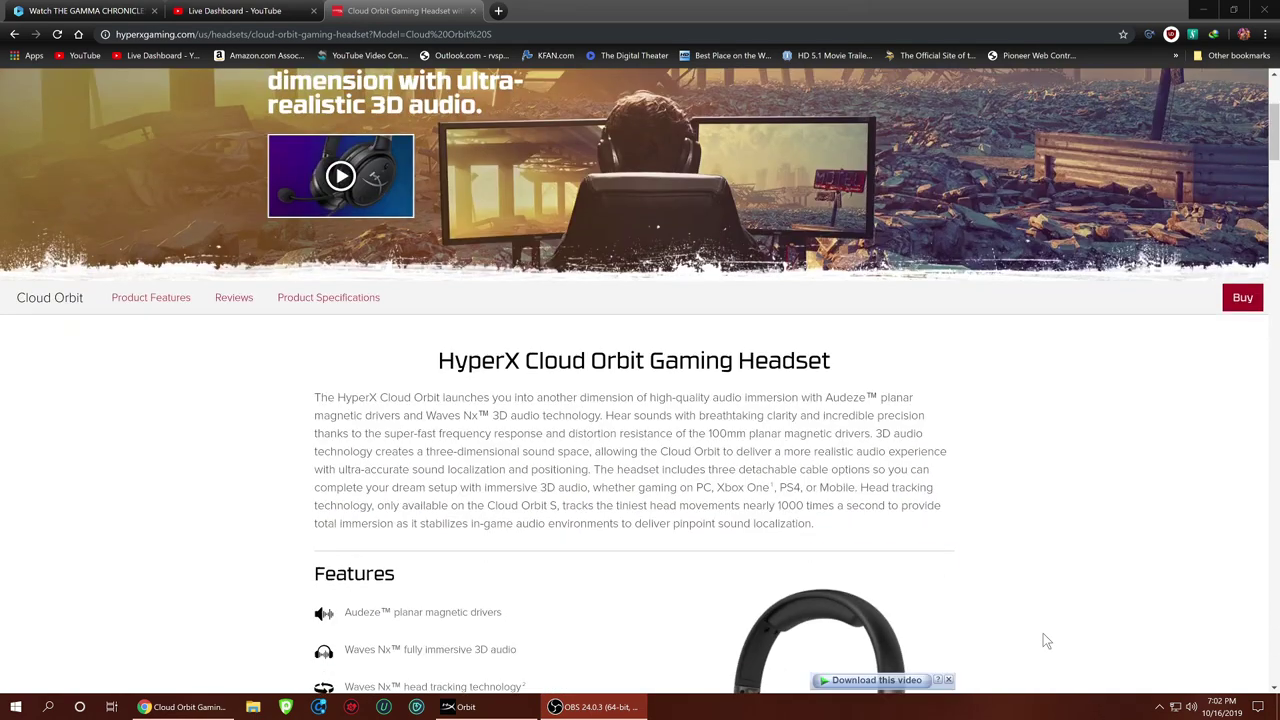
scroll(1043, 636, down, 2)
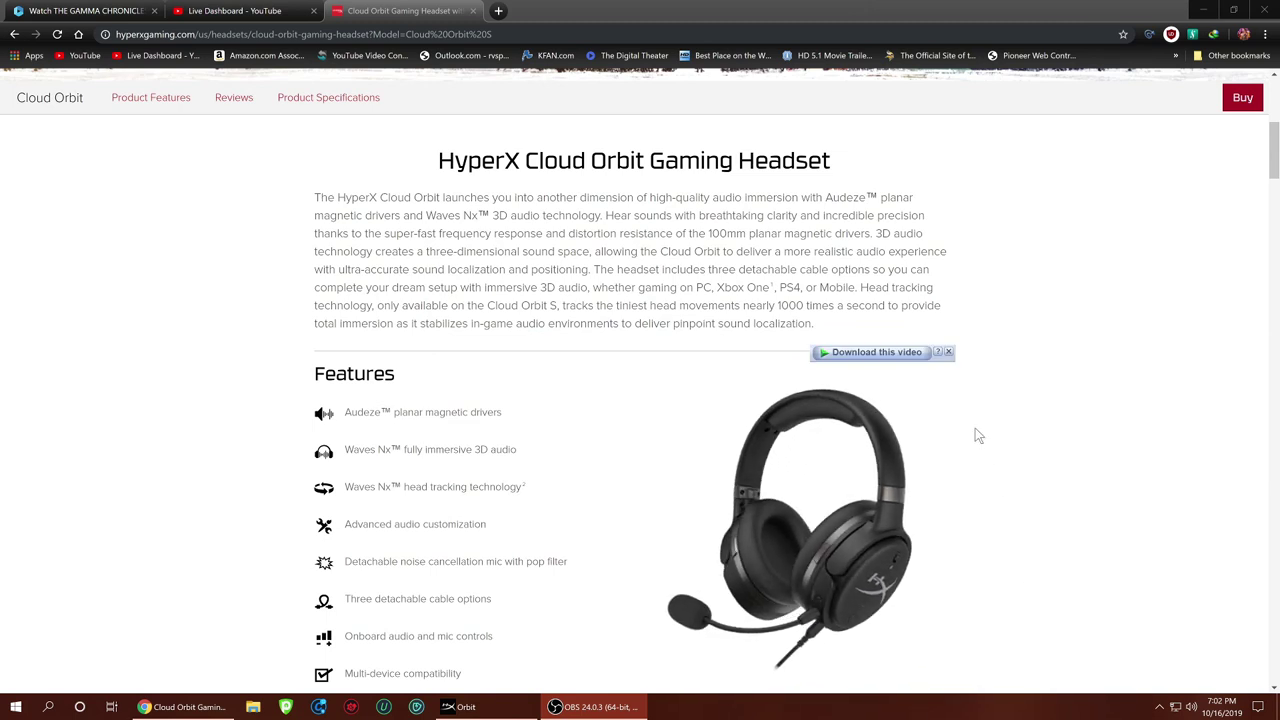
click(948, 352)
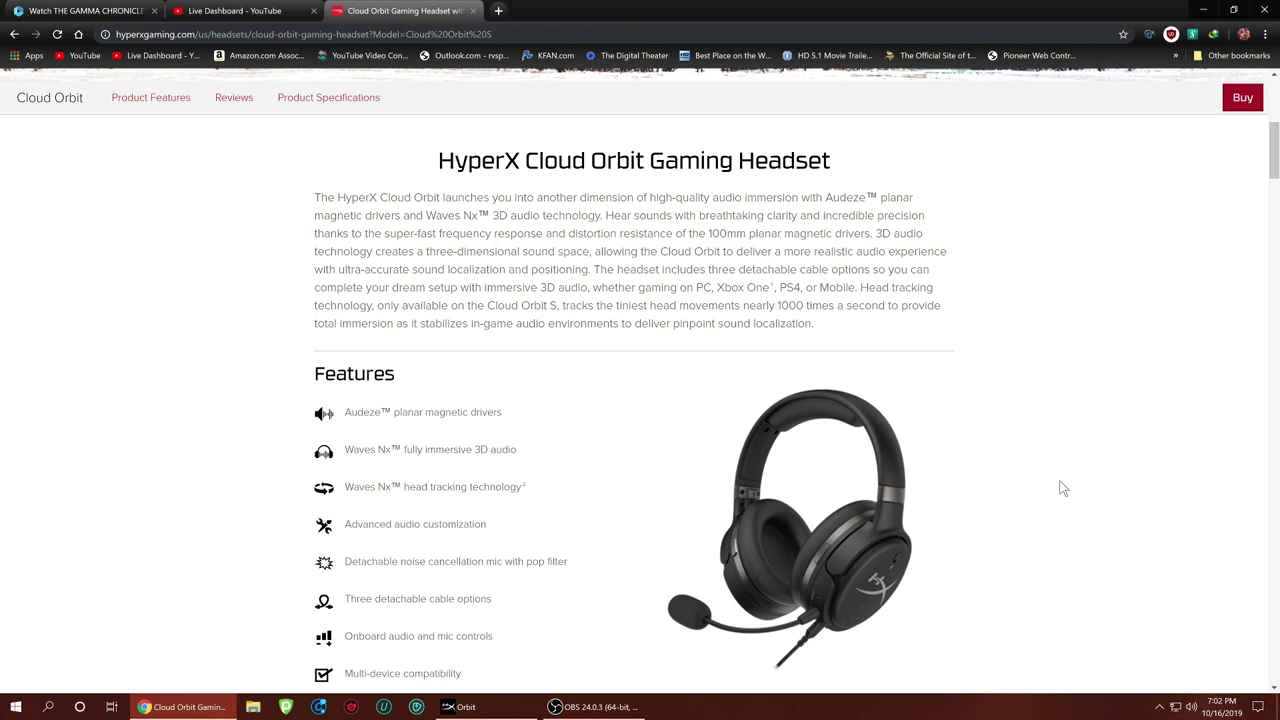
scroll(1063, 488, down, 2)
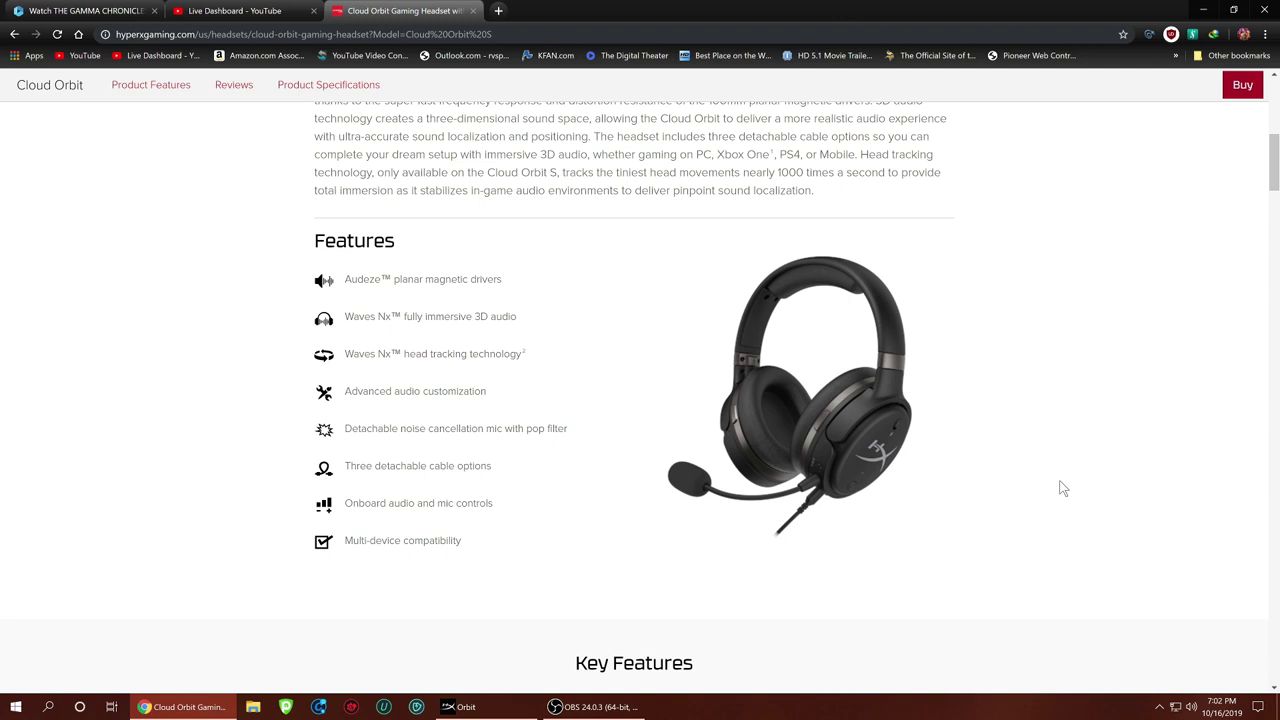
scroll(1063, 488, down, 1)
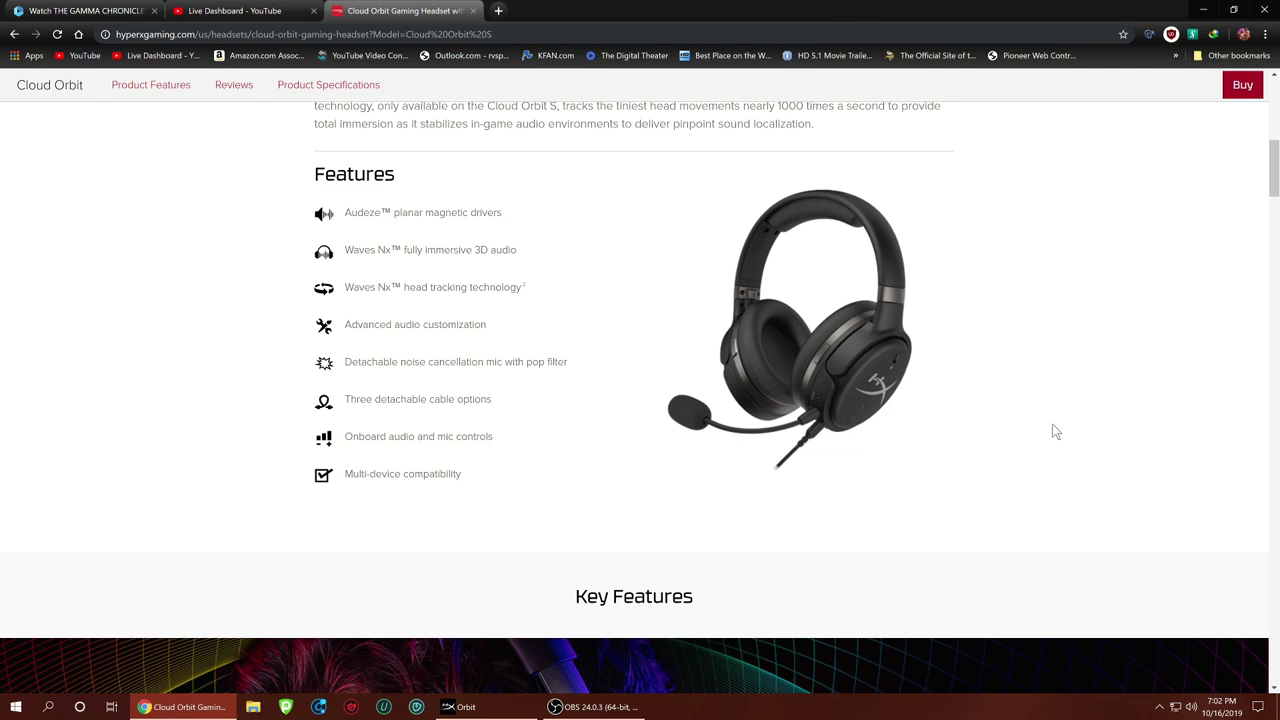
scroll(1056, 432, down, 1)
Examine the Key Features section, from the planar magnetic drivers and 3D audio through the cable options to multi-device compatibility
scroll(1056, 432, down, 5)
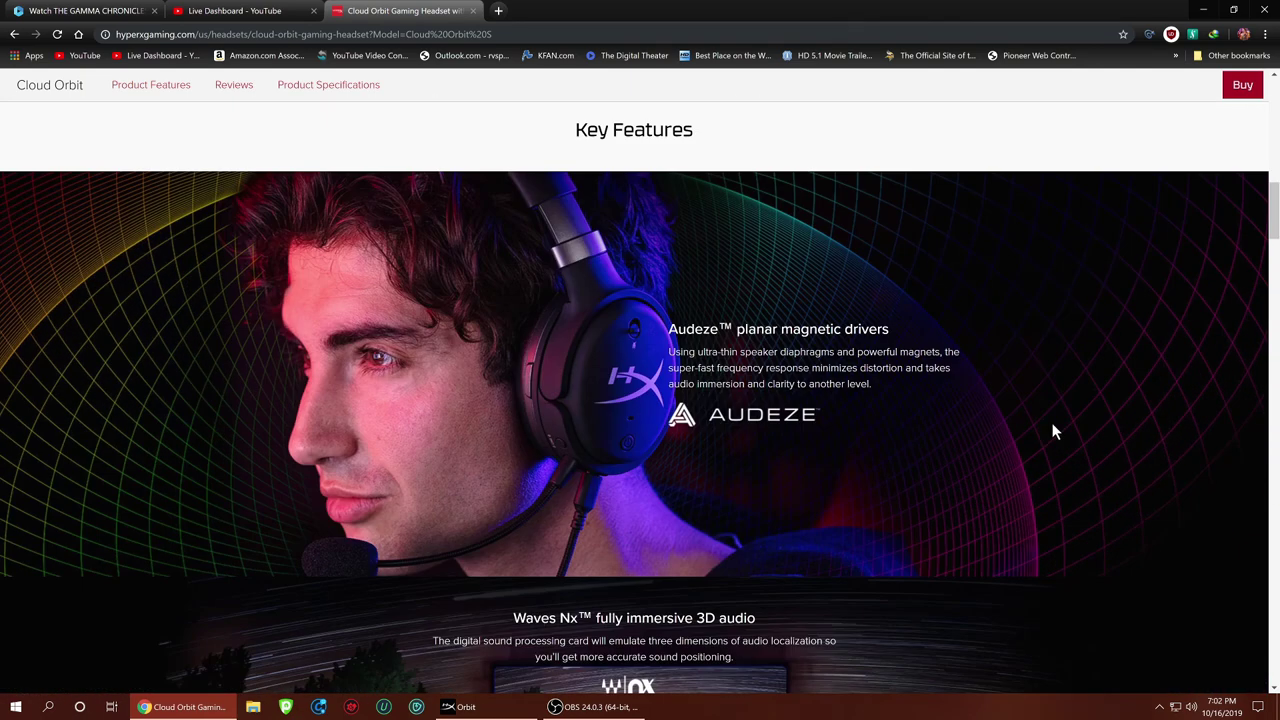
scroll(1053, 431, down, 5)
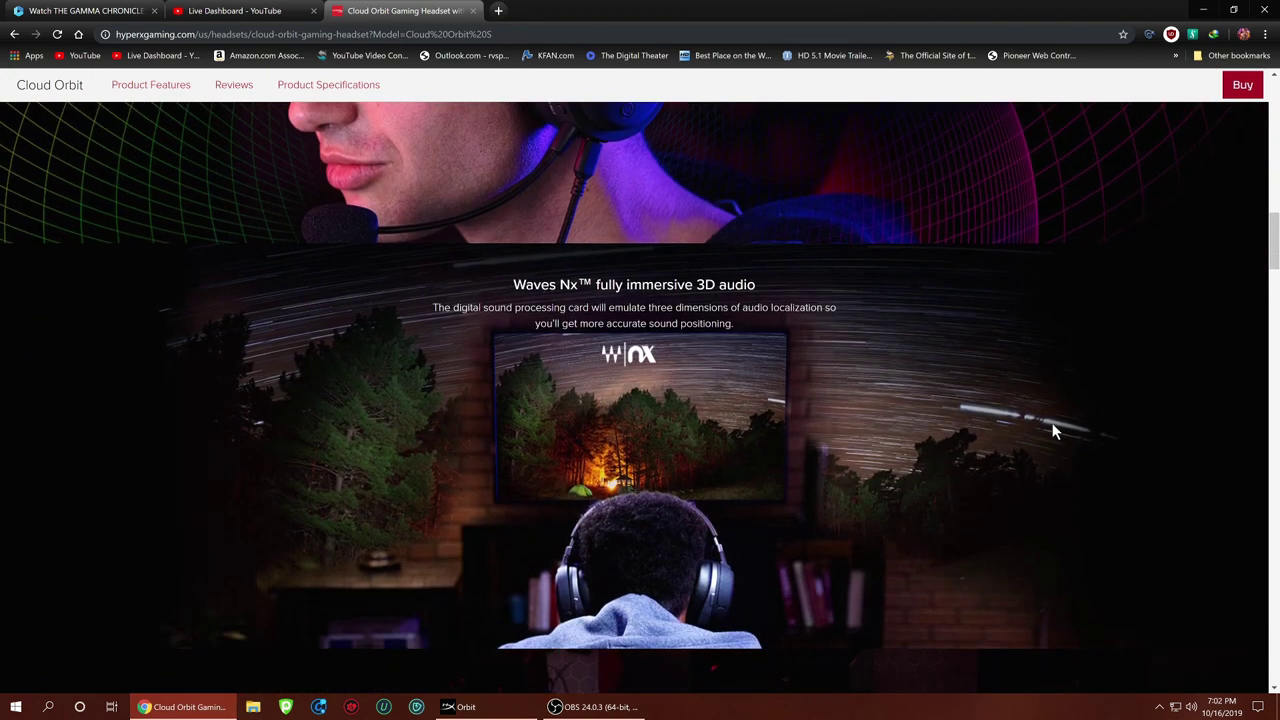
scroll(1056, 432, down, 1)
scroll(1055, 432, down, 5)
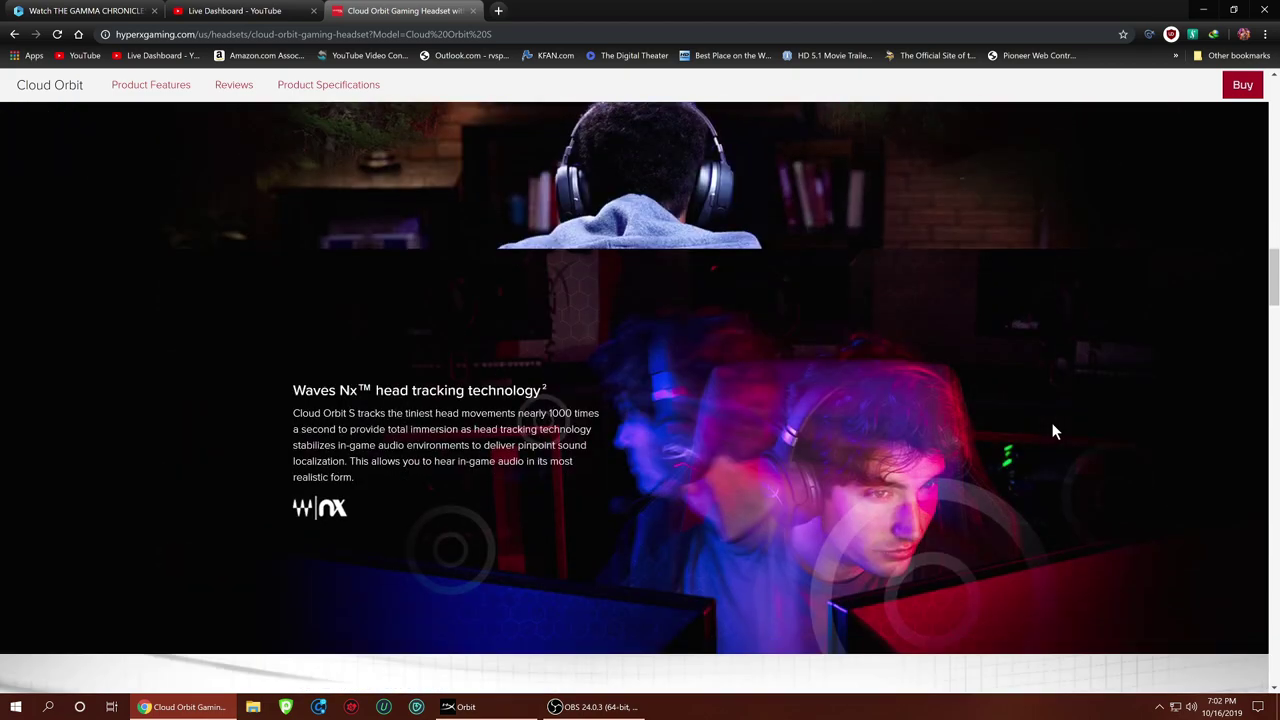
scroll(1053, 431, down, 7)
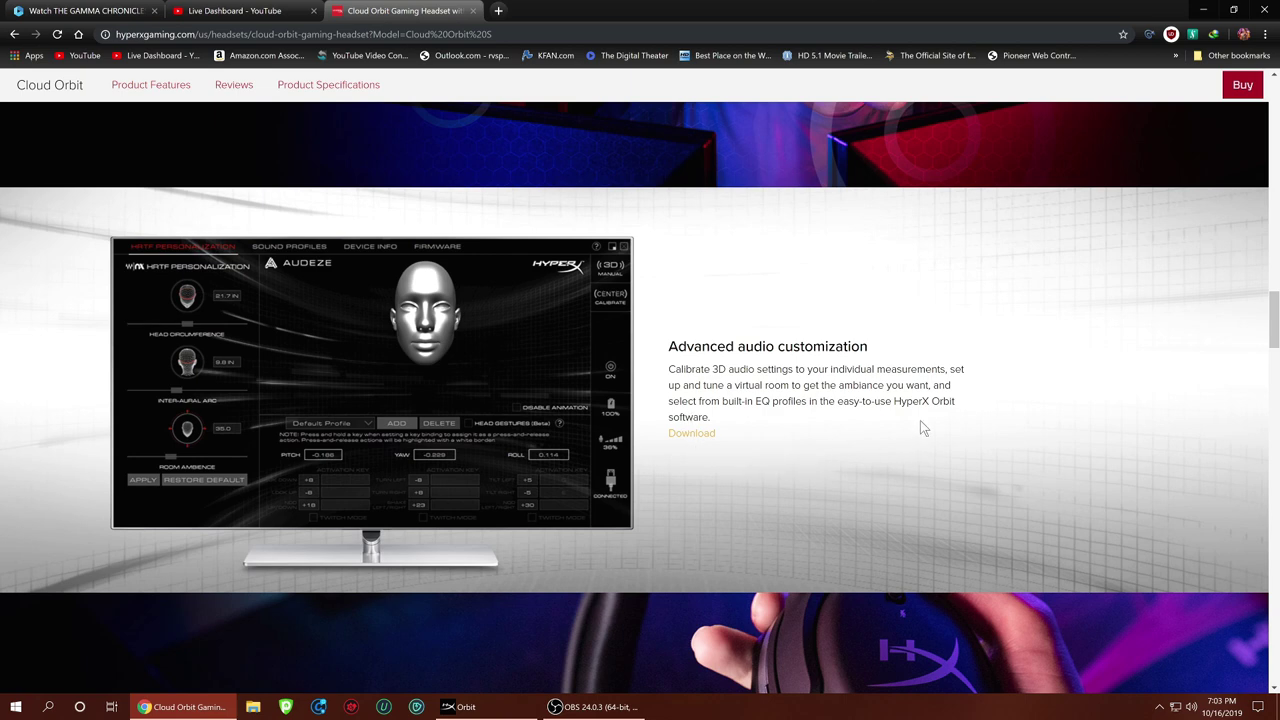
scroll(922, 427, down, 4)
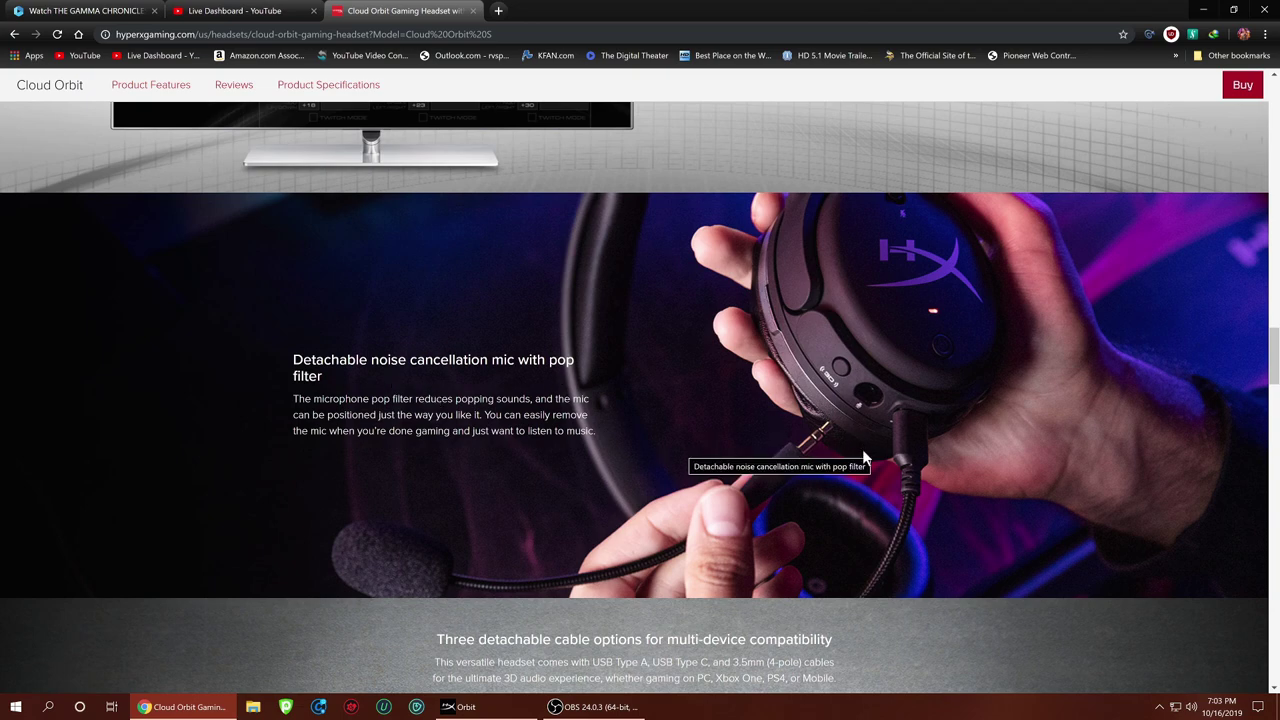
scroll(905, 457, down, 5)
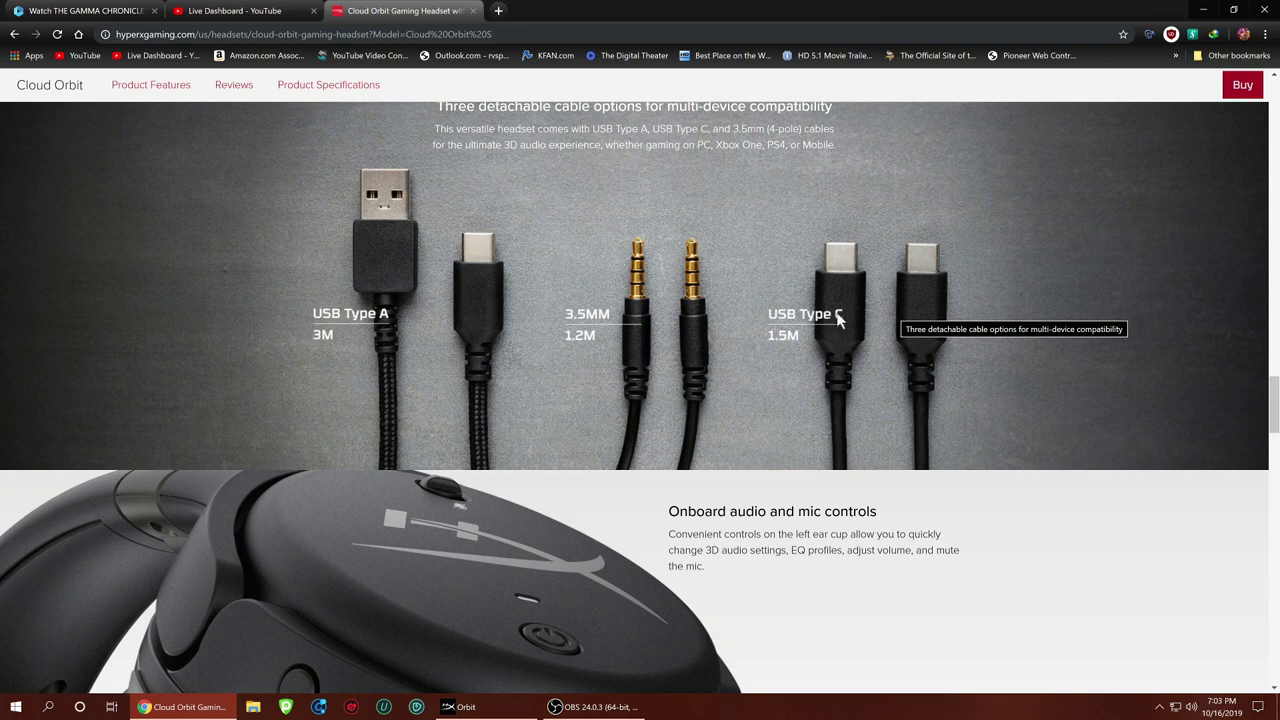
scroll(1030, 375, down, 5)
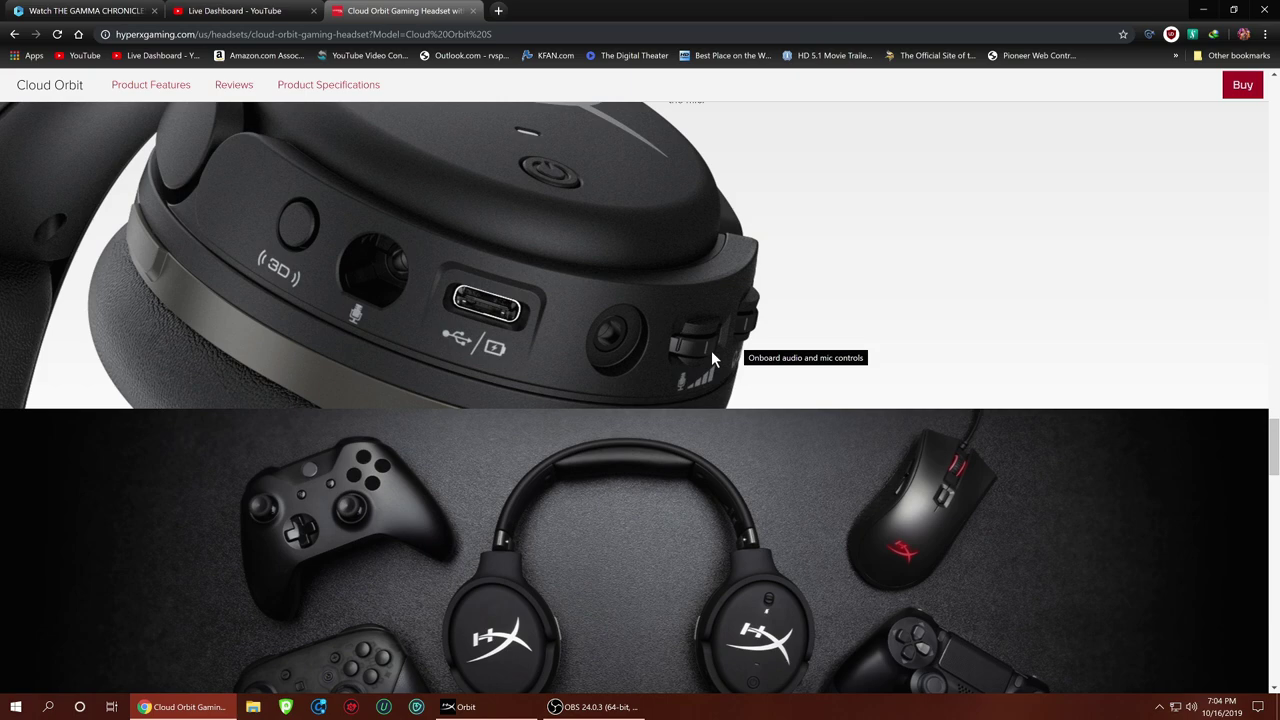
scroll(712, 356, down, 3)
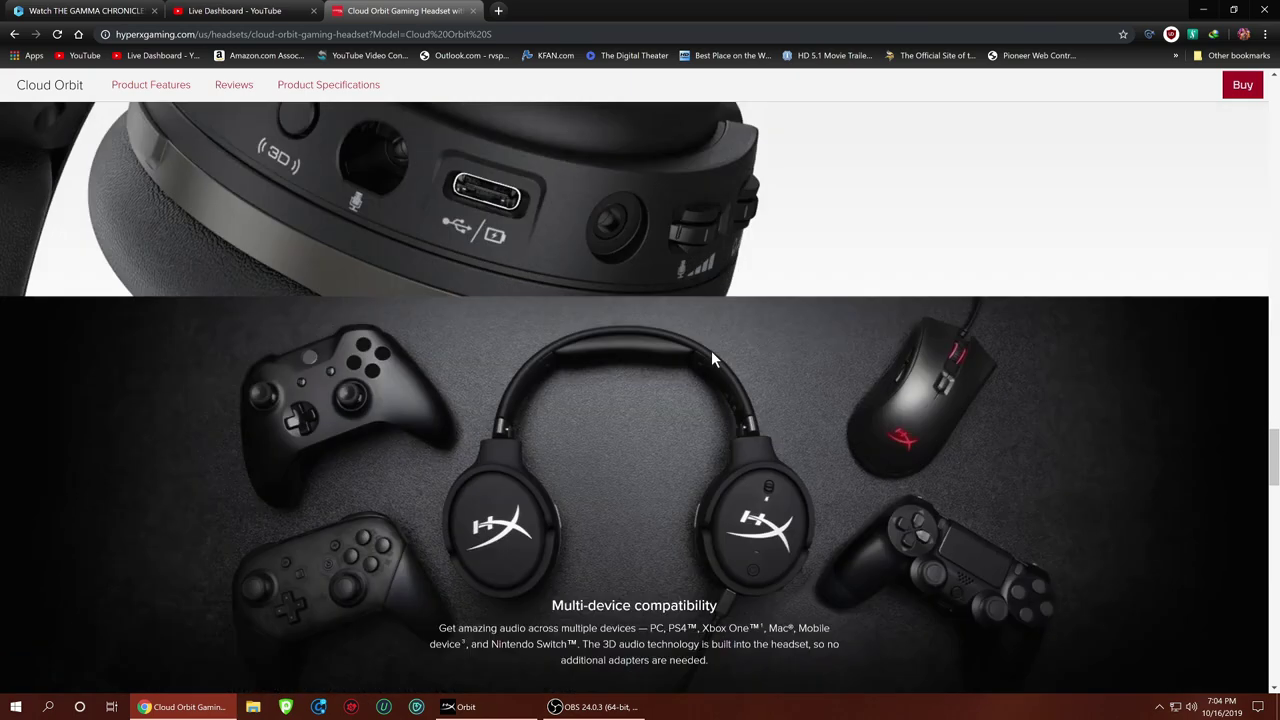
Compare the features and price of the Cloud Orbit model with the Cloud Orbit S, ending with Cloud Orbit S selected
scroll(753, 318, down, 3)
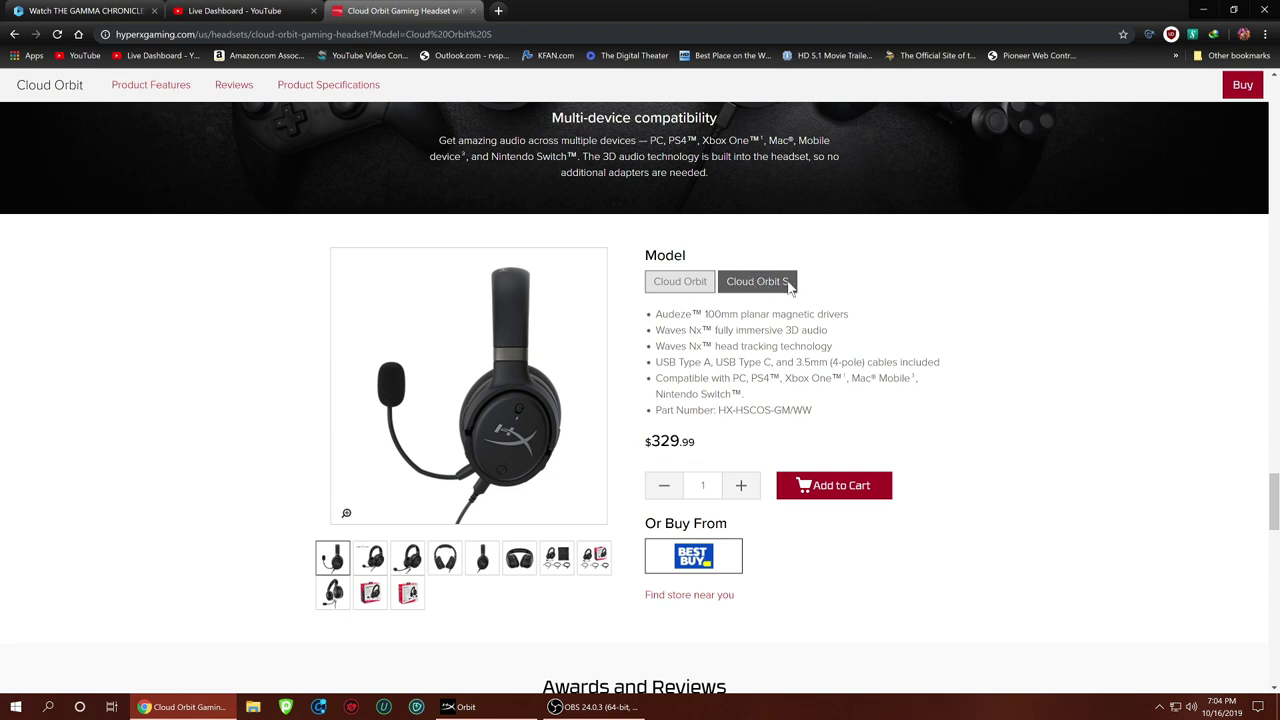
click(687, 287)
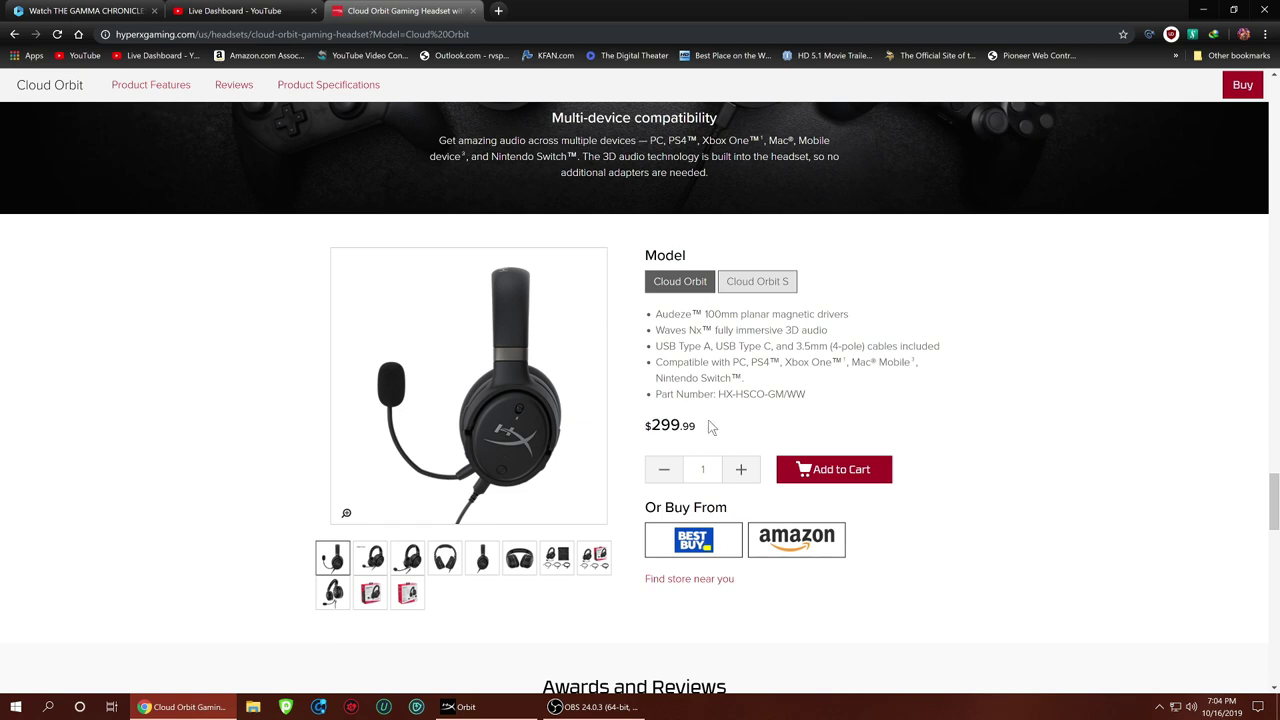
click(750, 286)
Examine the awards and reviews, then the headphone and microphone specifications of the Cloud Orbit S
scroll(968, 341, down, 3)
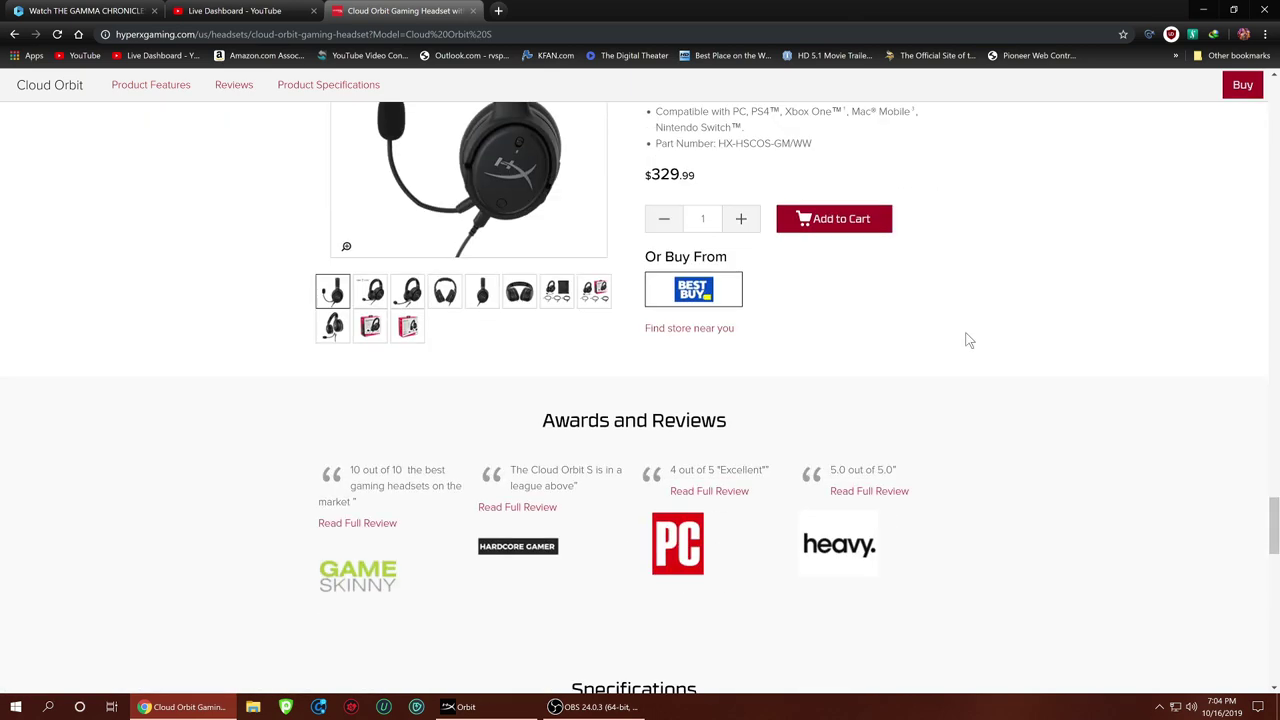
scroll(940, 352, down, 1)
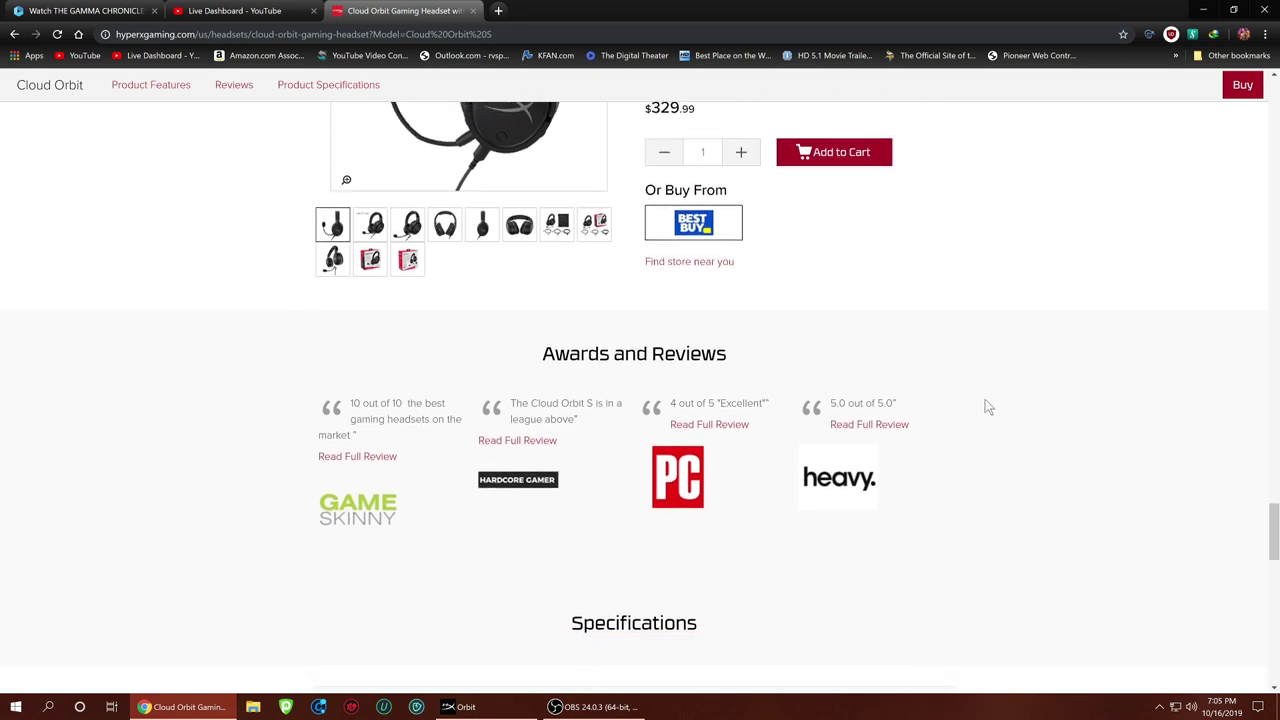
scroll(1015, 450, down, 3)
scroll(1015, 450, down, 3)
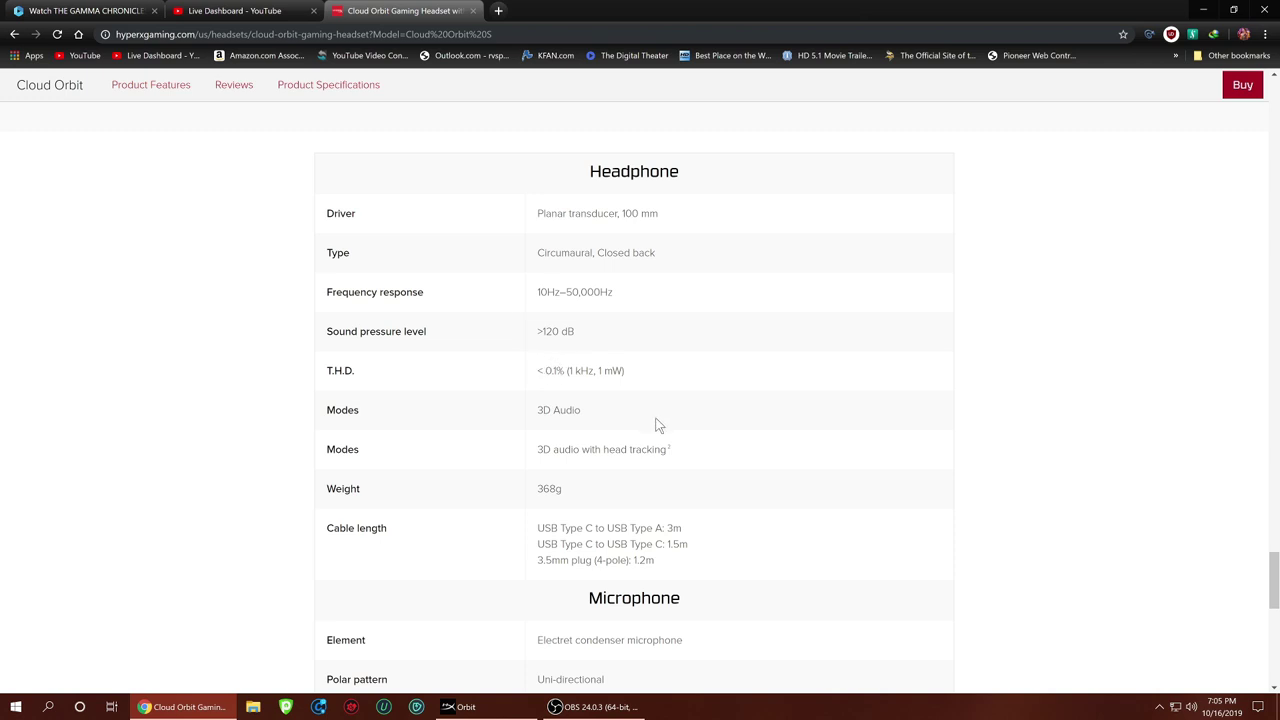
scroll(776, 455, down, 2)
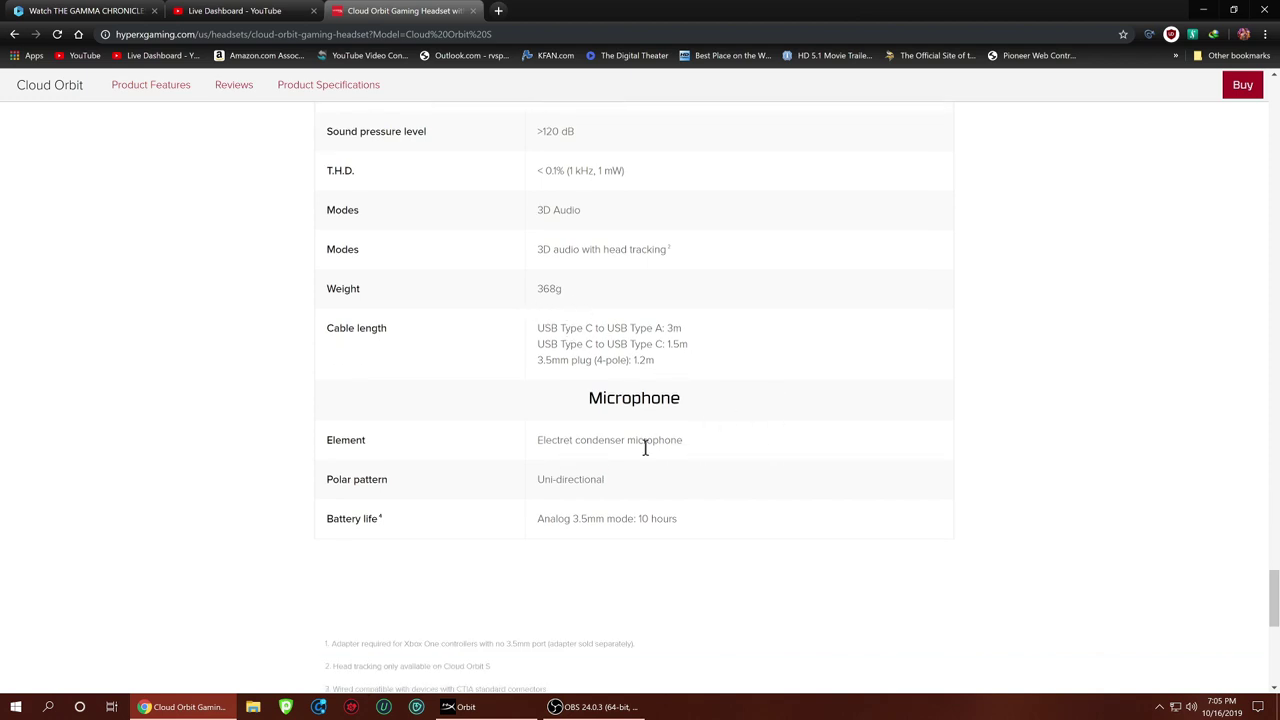
scroll(654, 531, down, 1)
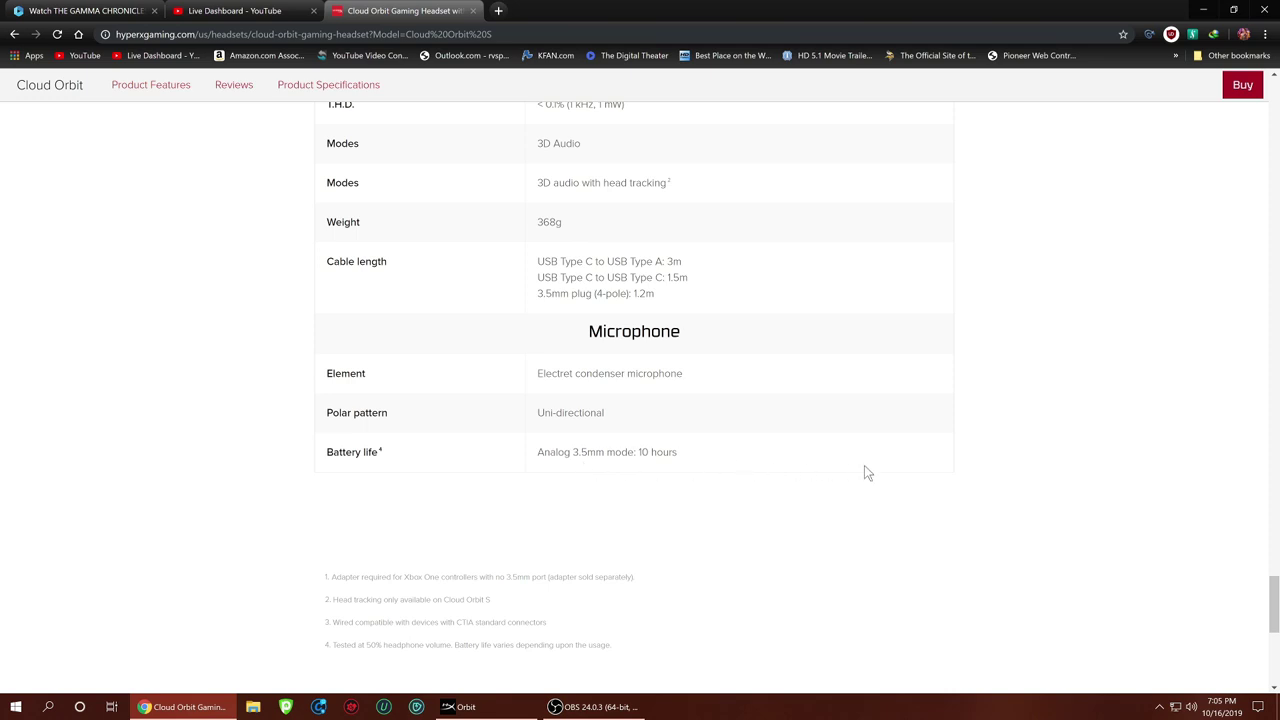
scroll(864, 465, up, 2)
scroll(867, 473, up, 1)
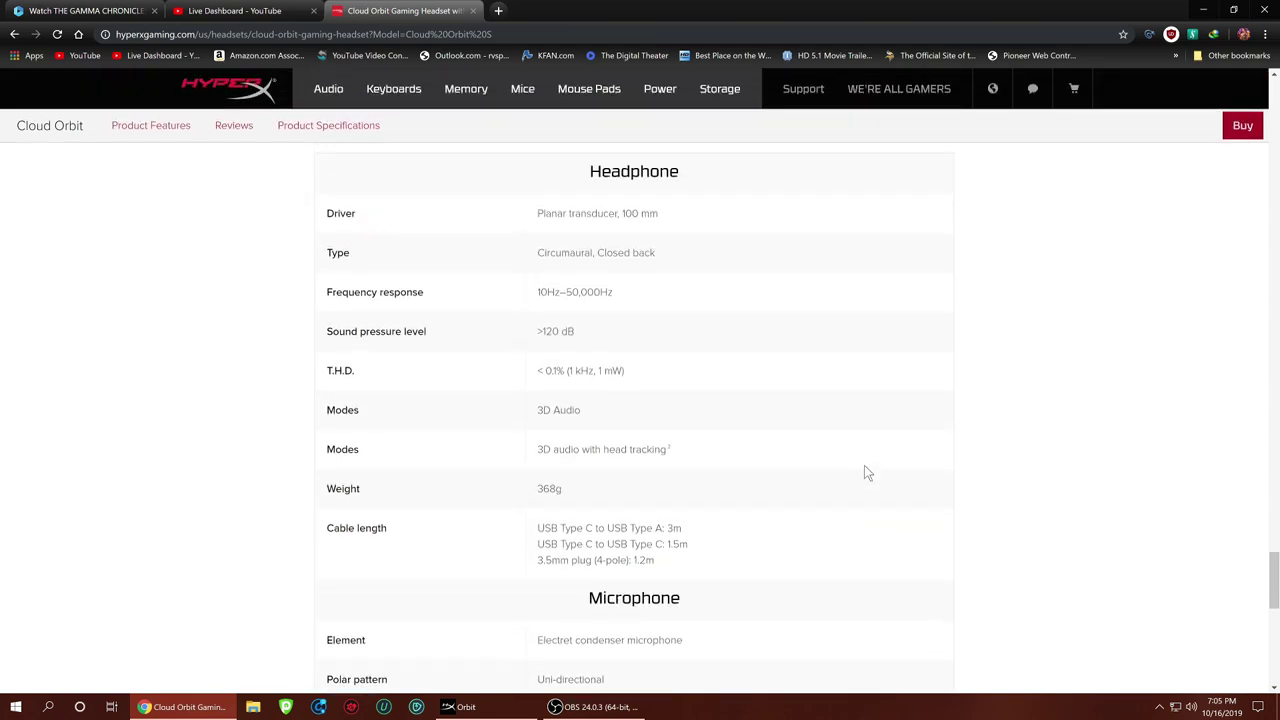
Minimize the browser to switch to the HyperX Orbit app and move its window closer to the middle of the desktop
click(1198, 11)
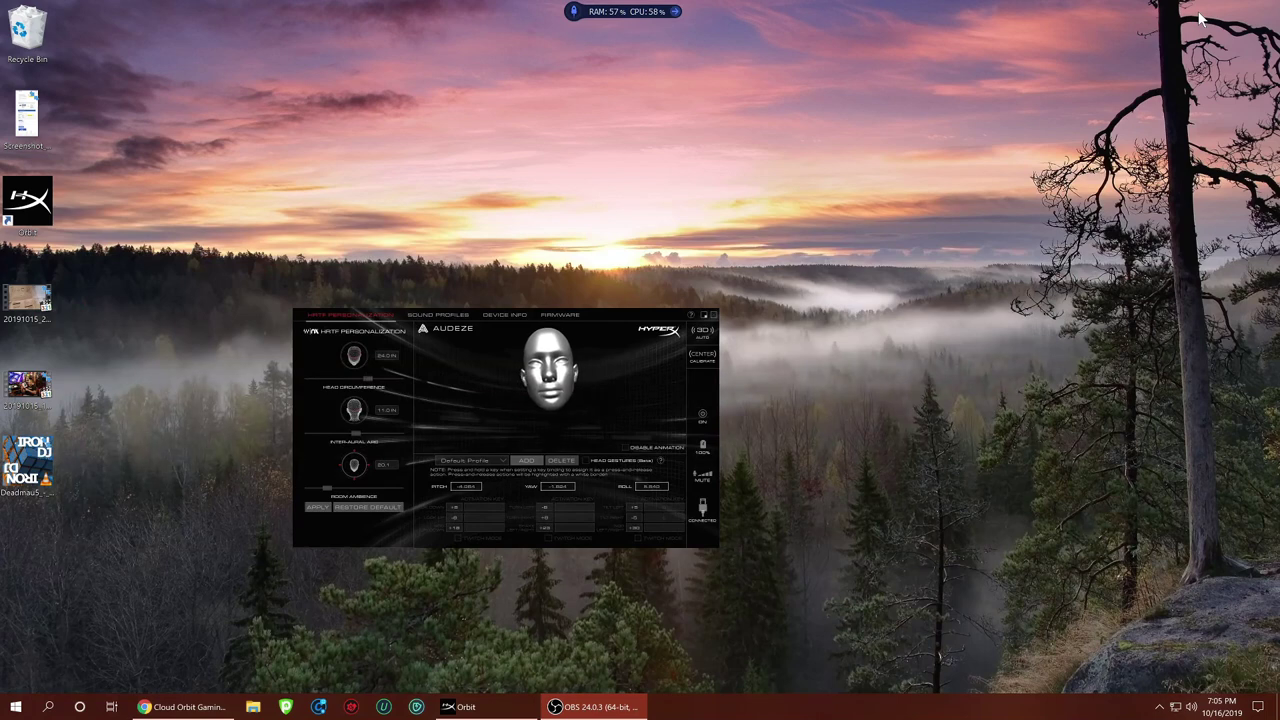
drag(638, 312, 757, 238)
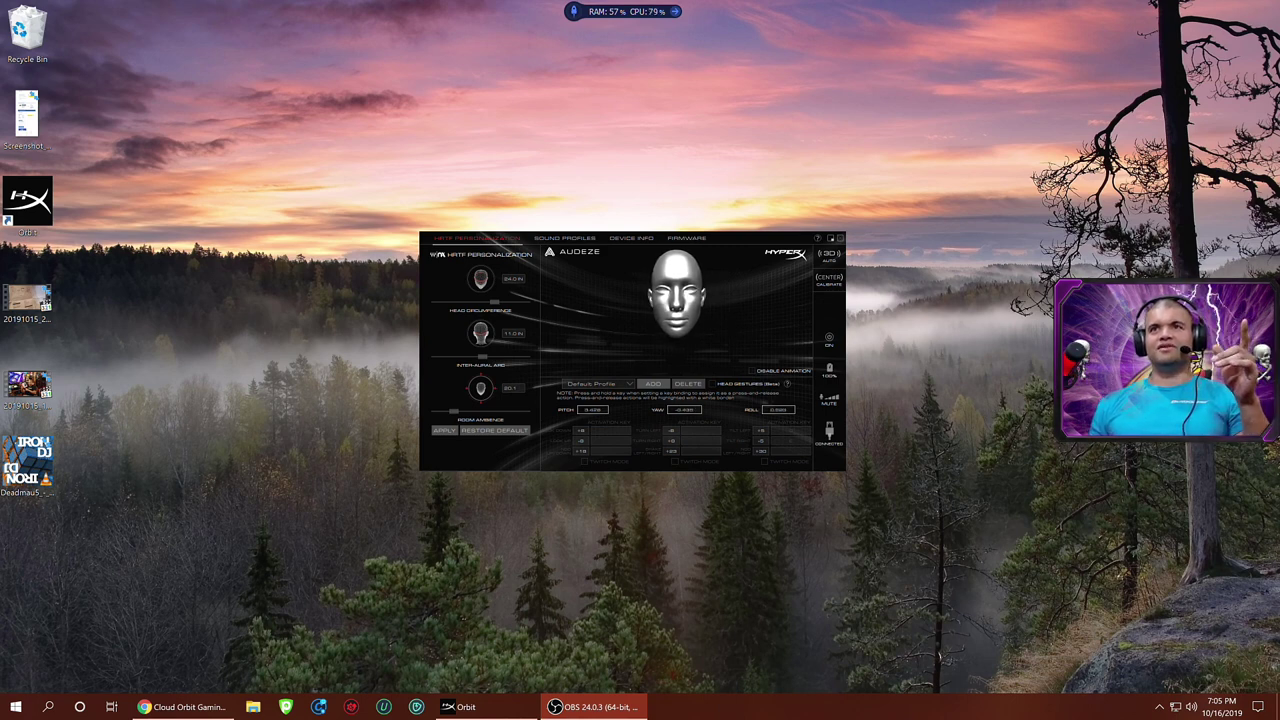
Cycle the headset's 3D audio mode and bring it back to Auto
click(831, 262)
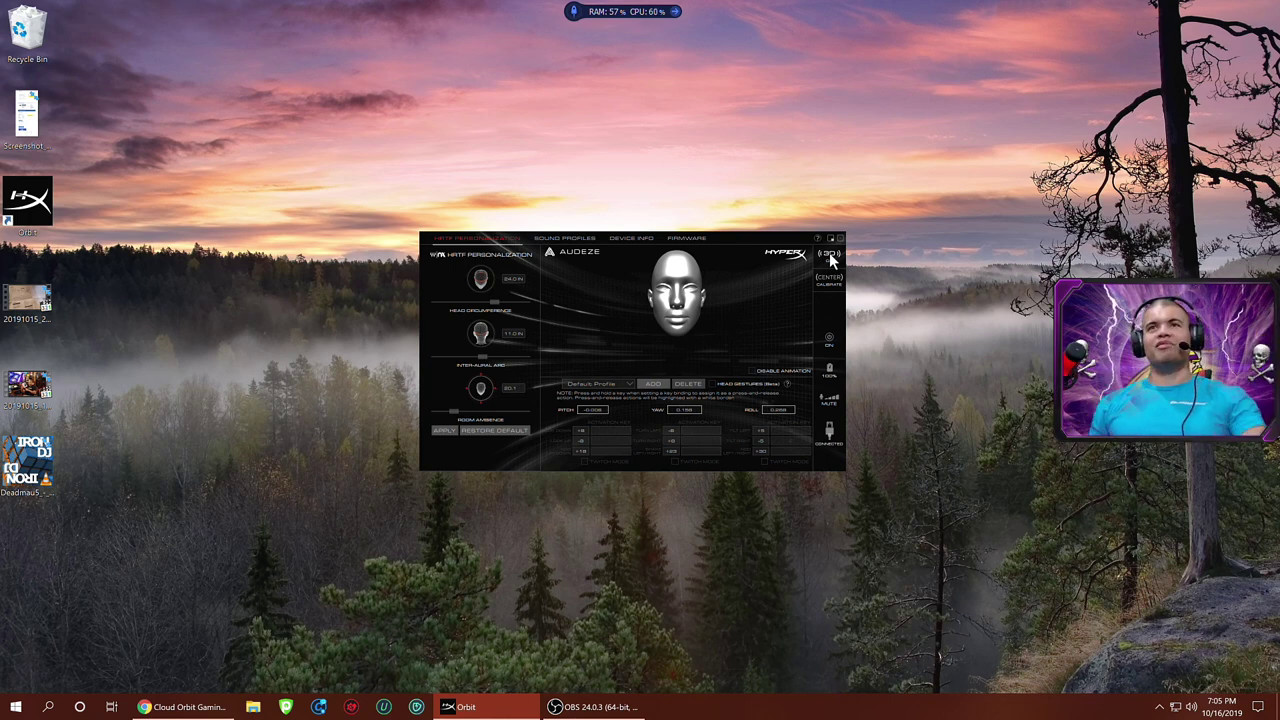
click(830, 257)
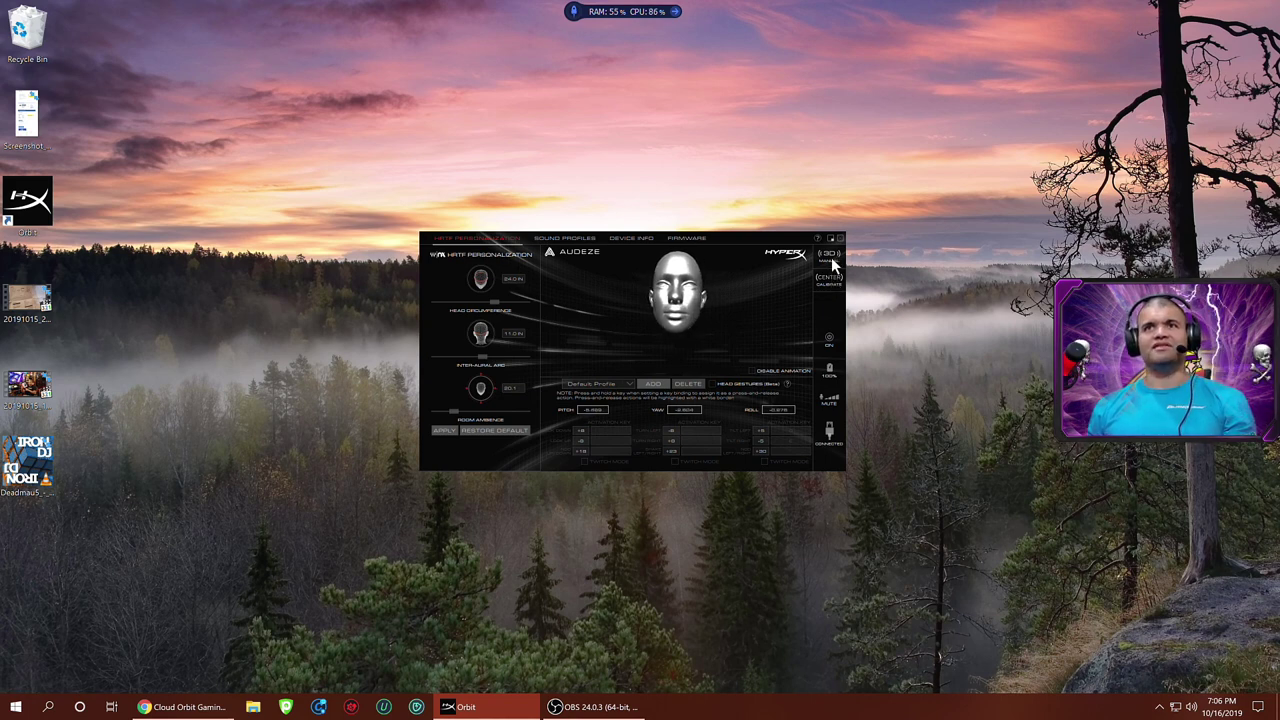
click(831, 256)
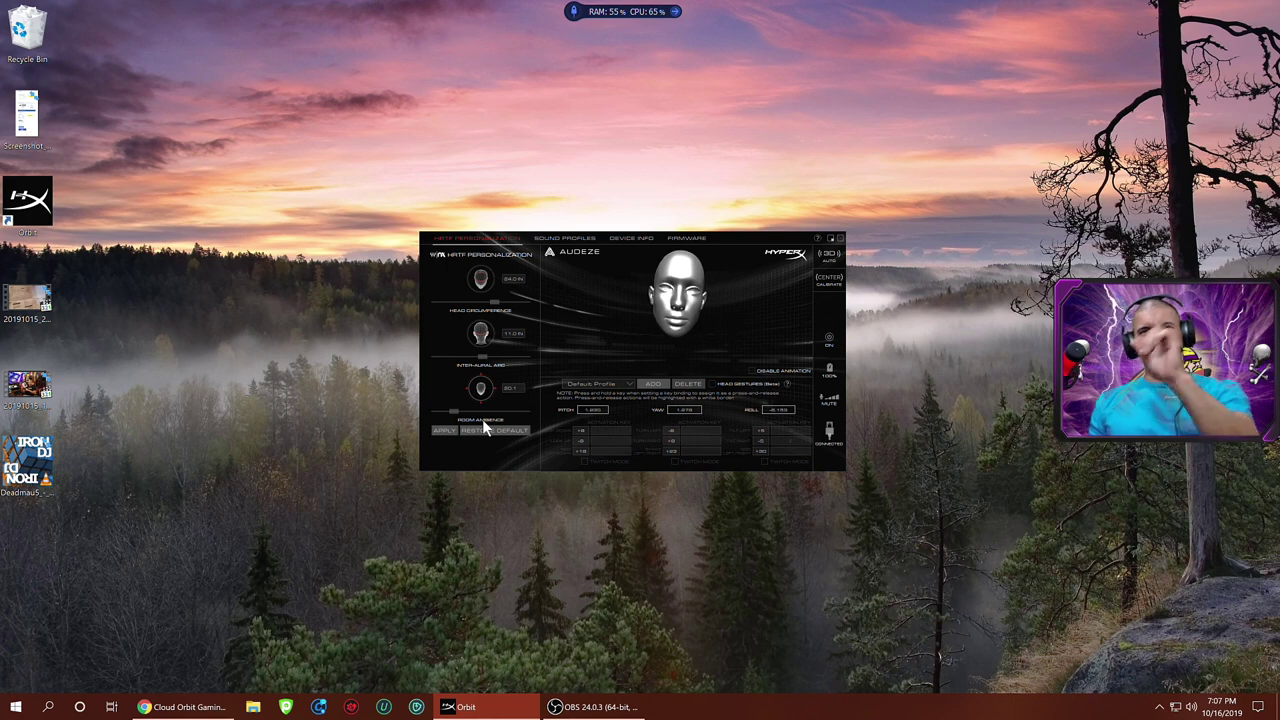
Look through the sound profiles, device info and firmware pages, and return to HRTF Personalization
click(567, 238)
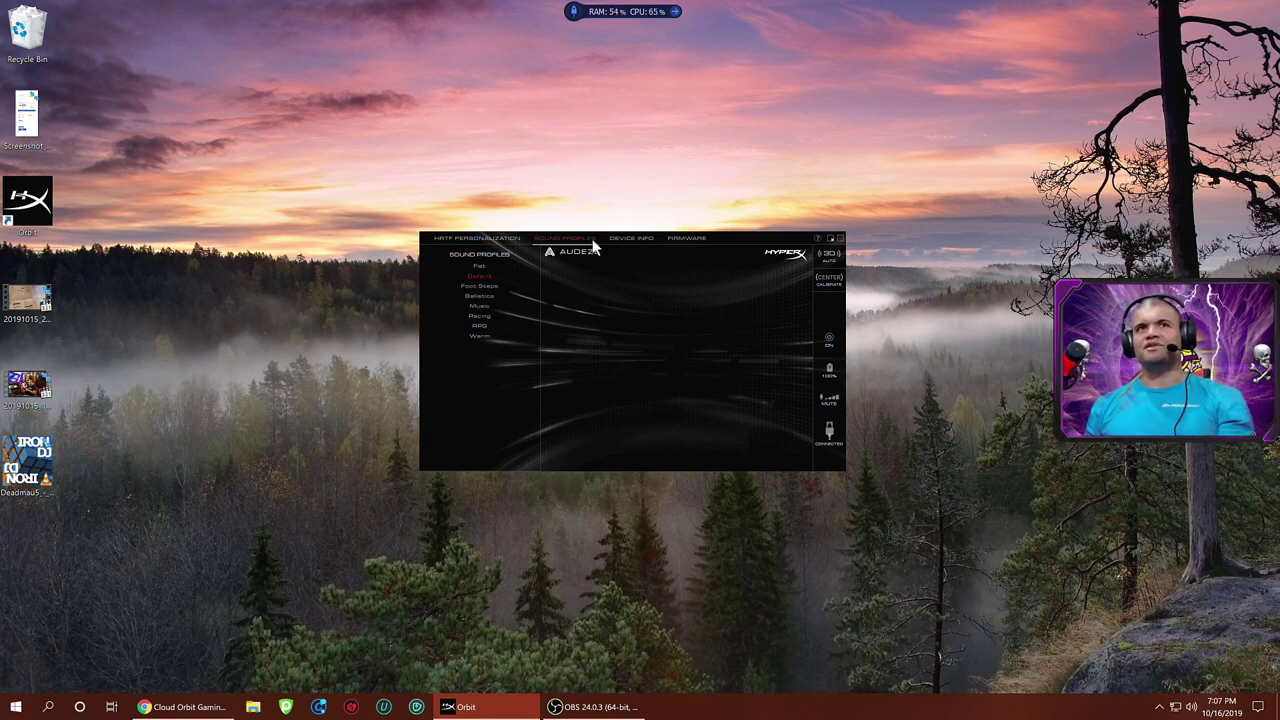
click(628, 239)
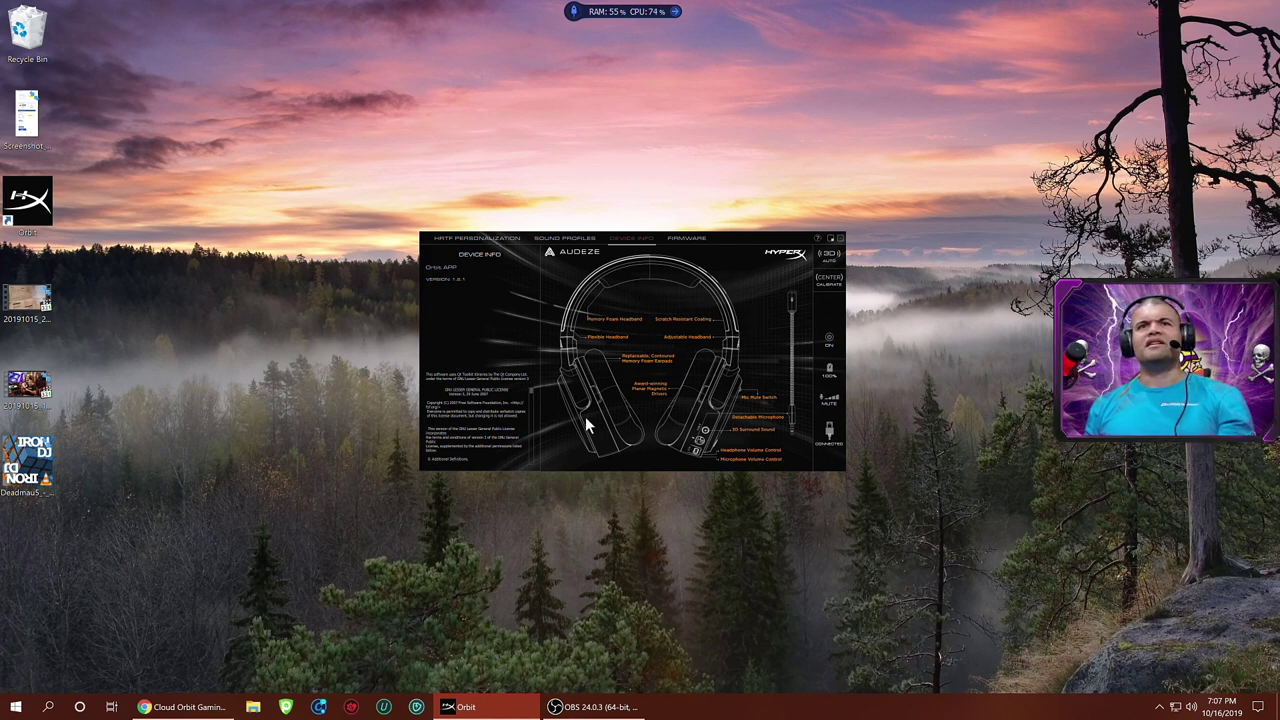
click(691, 238)
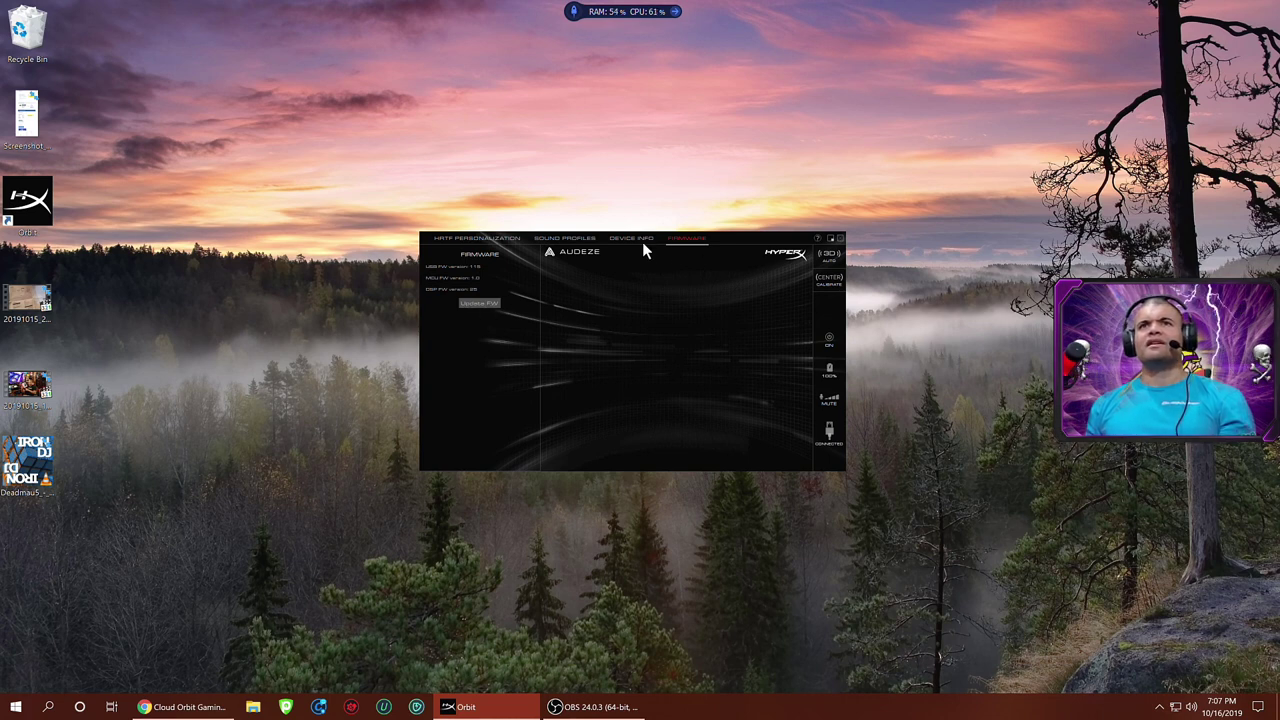
click(490, 240)
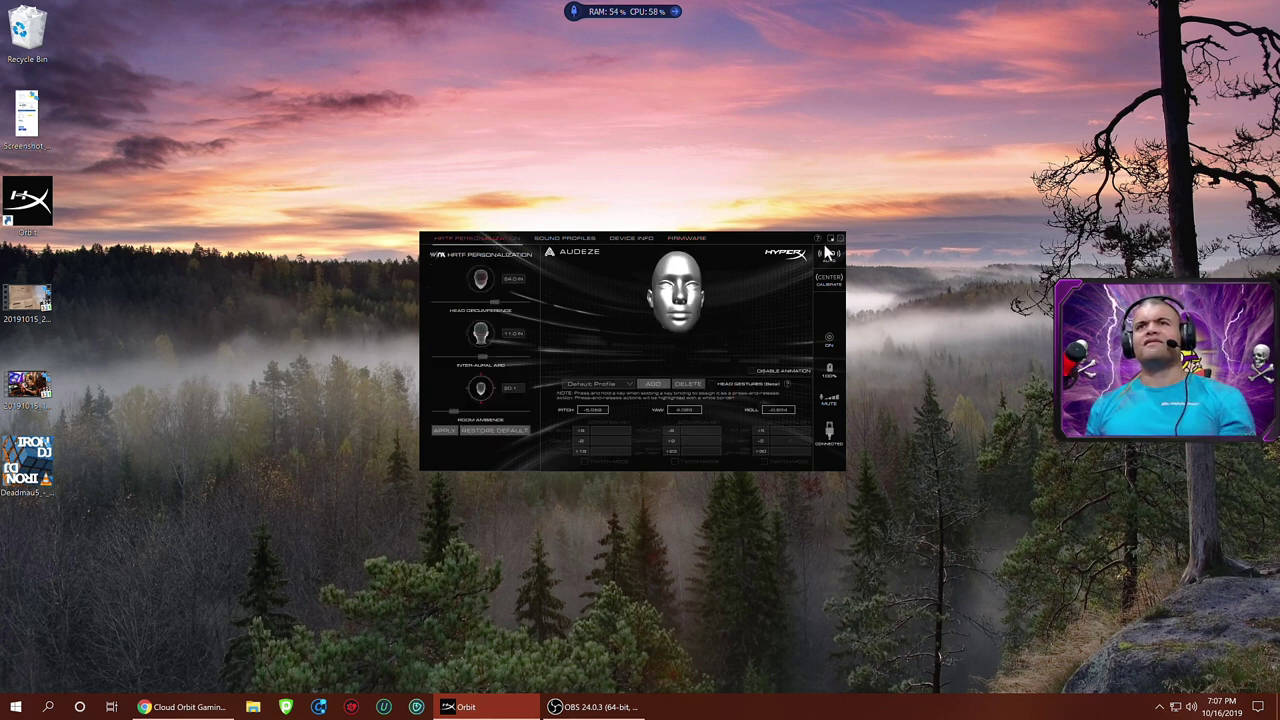